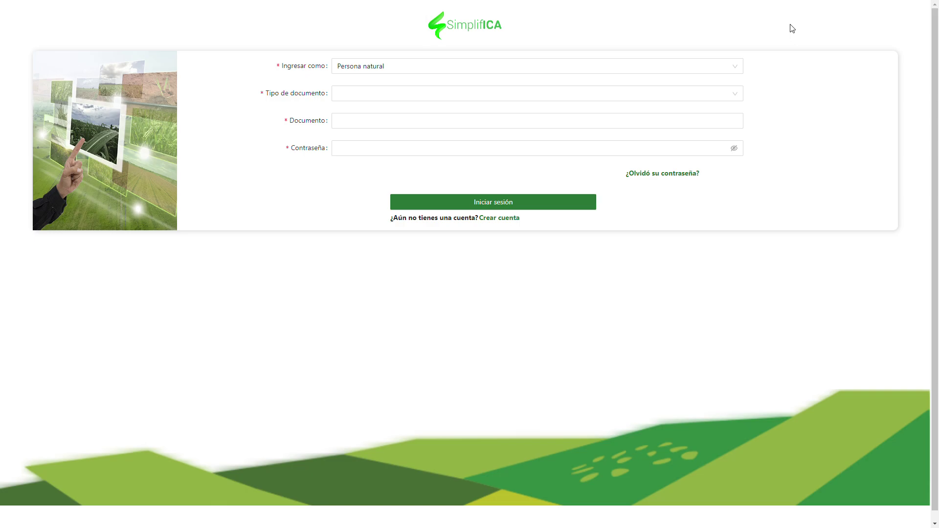
- Start a new account registration with Cédula de ciudadanía as the document type
{"action": "left_click", "coordinate": [489, 219]}
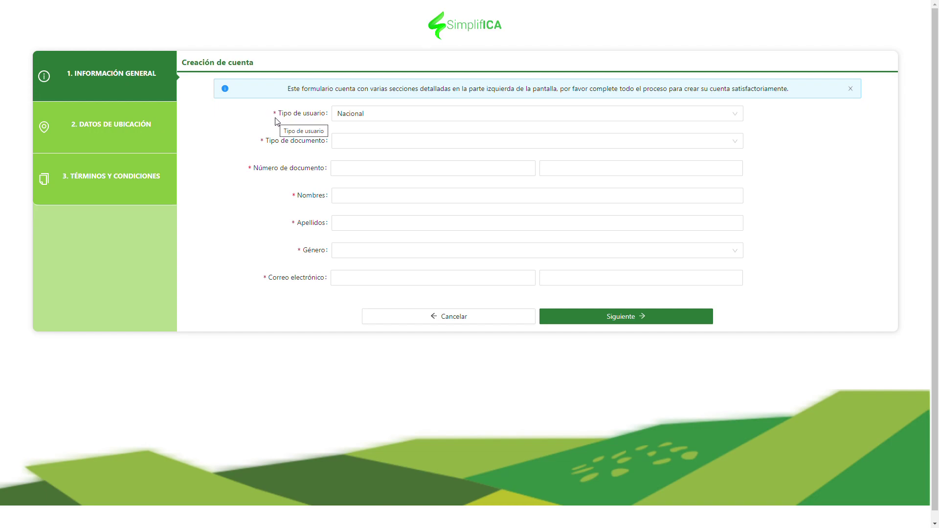
{"action": "left_click", "coordinate": [353, 141]}
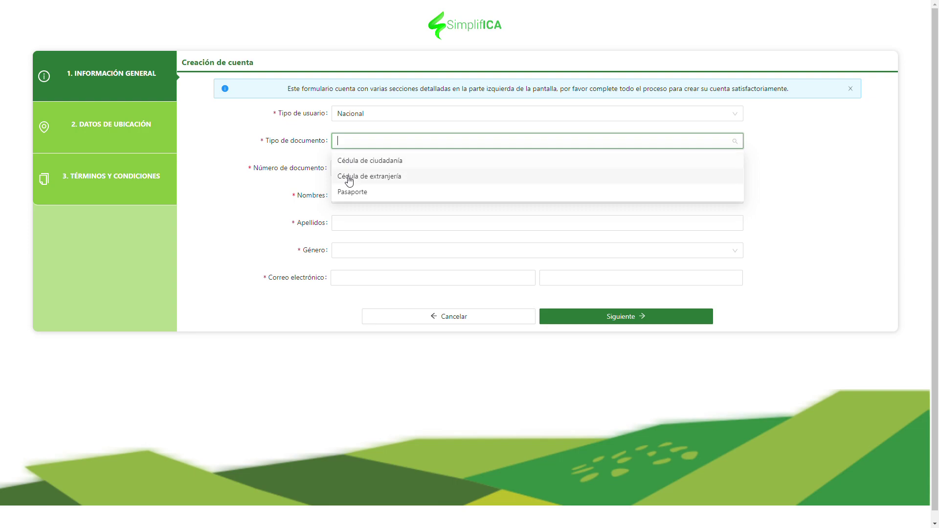
{"action": "left_click", "coordinate": [347, 160]}
- Enter and confirm the document number, then fill in the applicant's first names
{"action": "left_click", "coordinate": [348, 168]}
{"action": "left_click", "coordinate": [605, 169]}
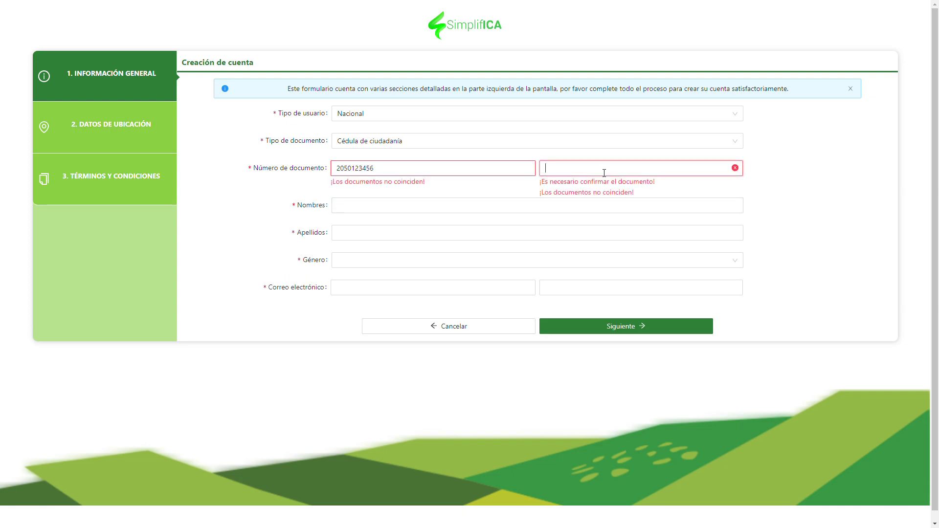
{"action": "left_click", "coordinate": [400, 204]}
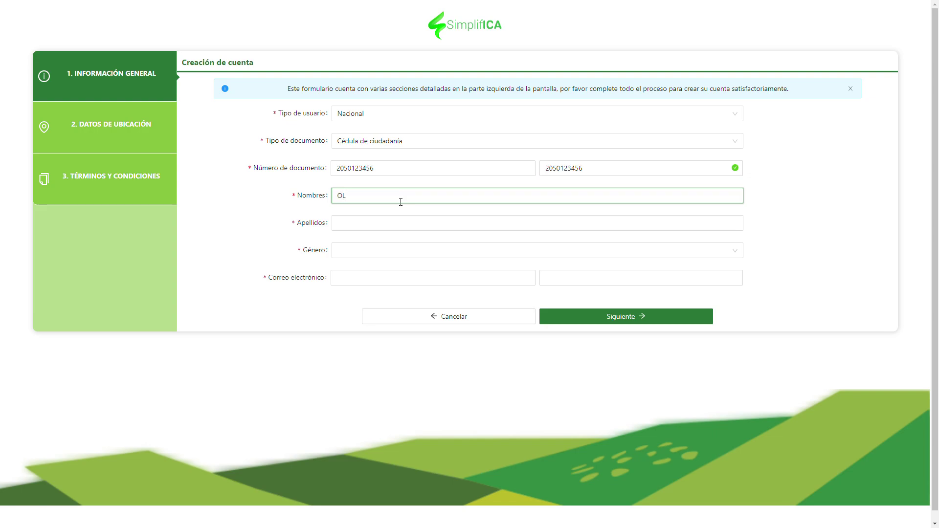
{"action": "key", "text": "Tab"}
- Enter the applicant's surname, set gender to Mujer and leave rural woman on No
{"action": "type", "text": "VELEZ"}
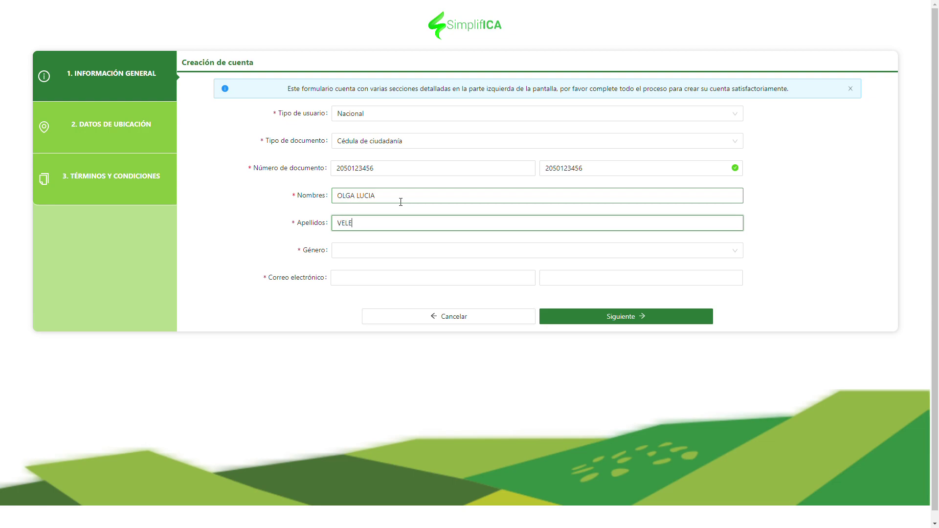
{"action": "left_click", "coordinate": [398, 251]}
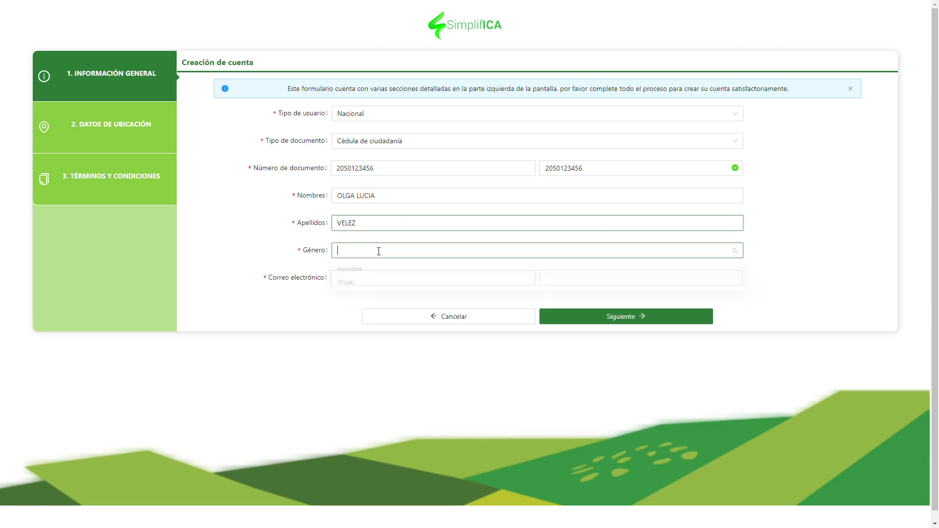
{"action": "left_click", "coordinate": [351, 286]}
{"action": "left_click", "coordinate": [347, 278]}
{"action": "left_click", "coordinate": [346, 278]}
- Enter the applicant's e-mail address and confirm it with a matching entry
{"action": "left_click", "coordinate": [340, 304]}
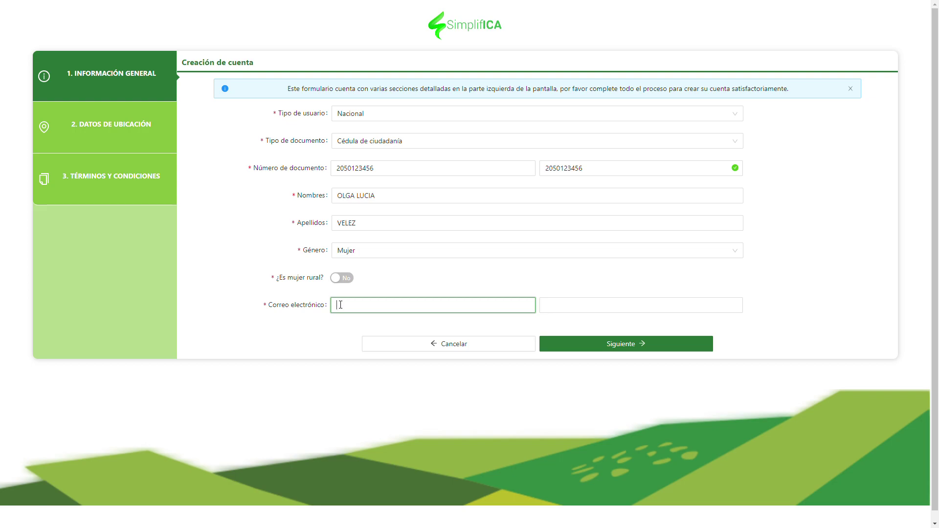
{"action": "left_click", "coordinate": [550, 304]}
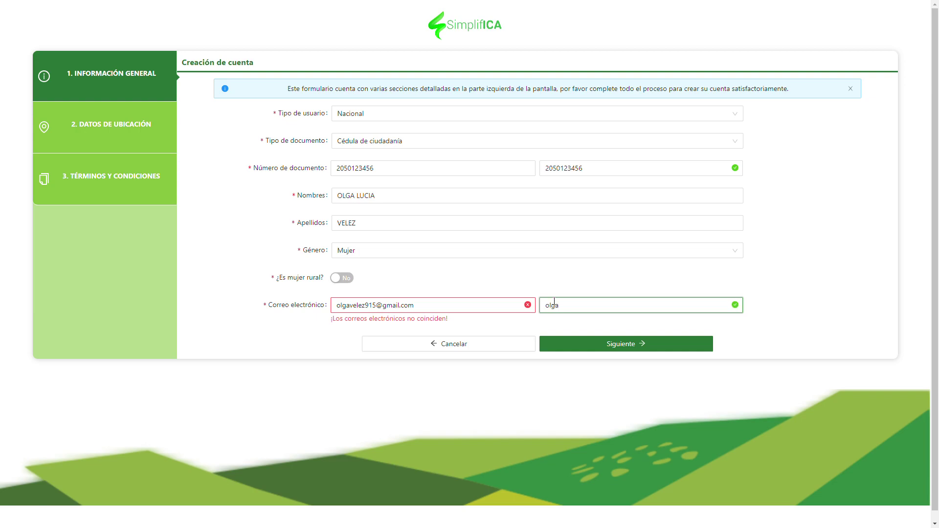
{"action": "left_click", "coordinate": [825, 309]}
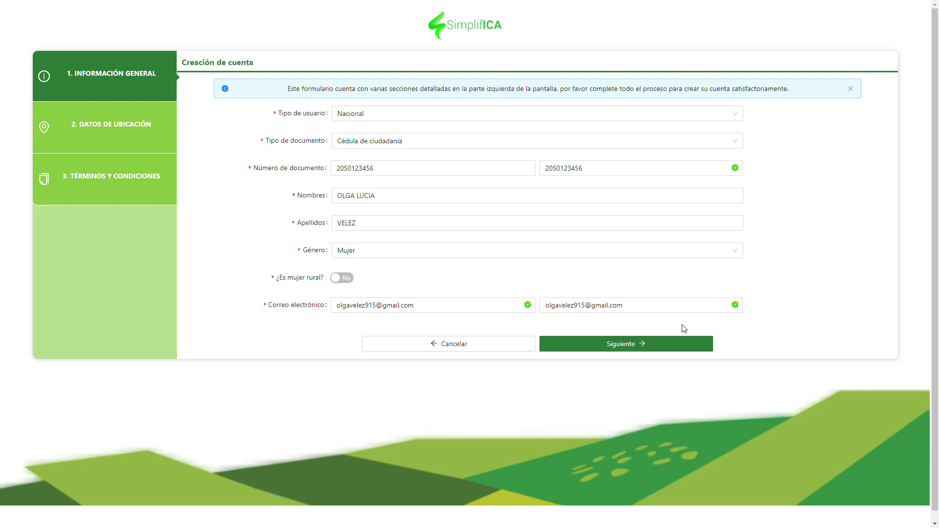
- Go to location data and choose Antioquia as department and Medellín as city
{"action": "left_click", "coordinate": [602, 346]}
{"action": "left_click", "coordinate": [355, 114]}
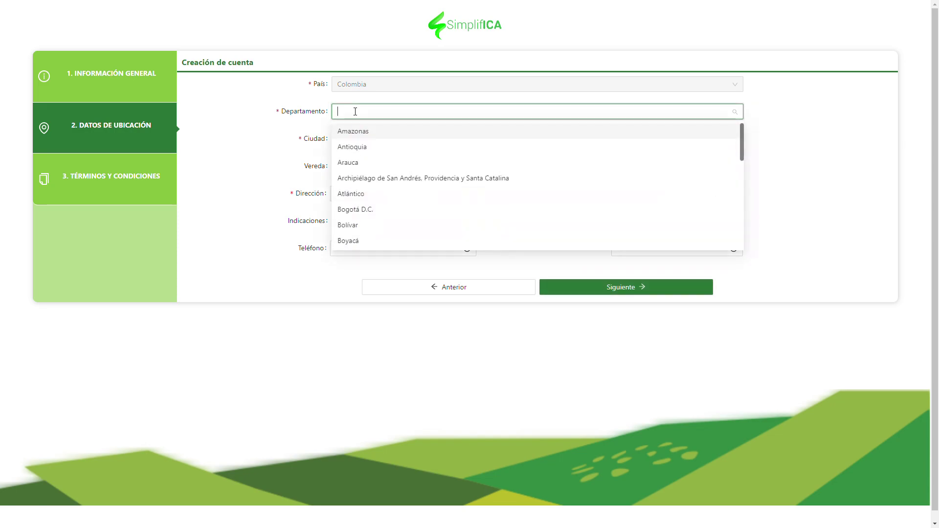
{"action": "left_click", "coordinate": [353, 147]}
{"action": "left_click", "coordinate": [355, 141]}
{"action": "type", "text": "med"}
{"action": "left_click", "coordinate": [353, 159]}
{"action": "left_click", "coordinate": [349, 166]}
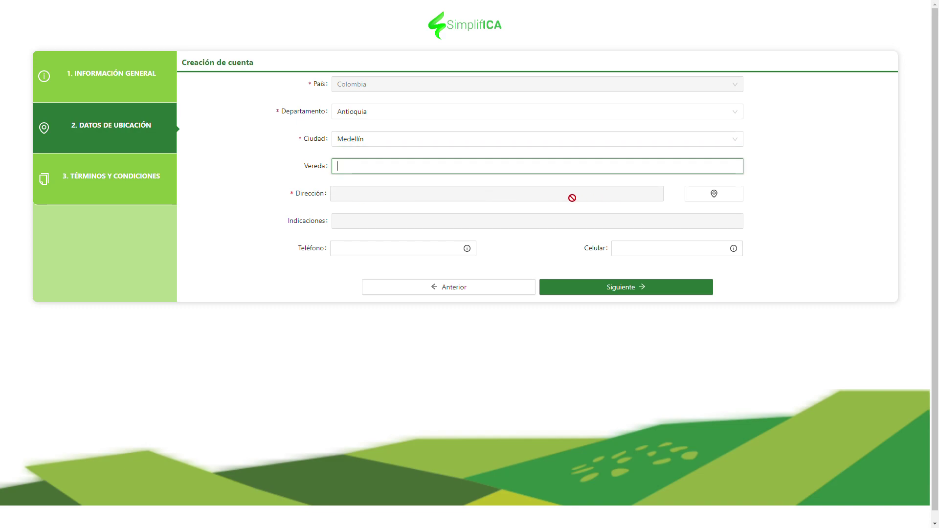
- Fill the structured address form with Carrera 12 and final number 15
{"action": "left_click", "coordinate": [713, 194]}
{"action": "left_click", "coordinate": [762, 220]}
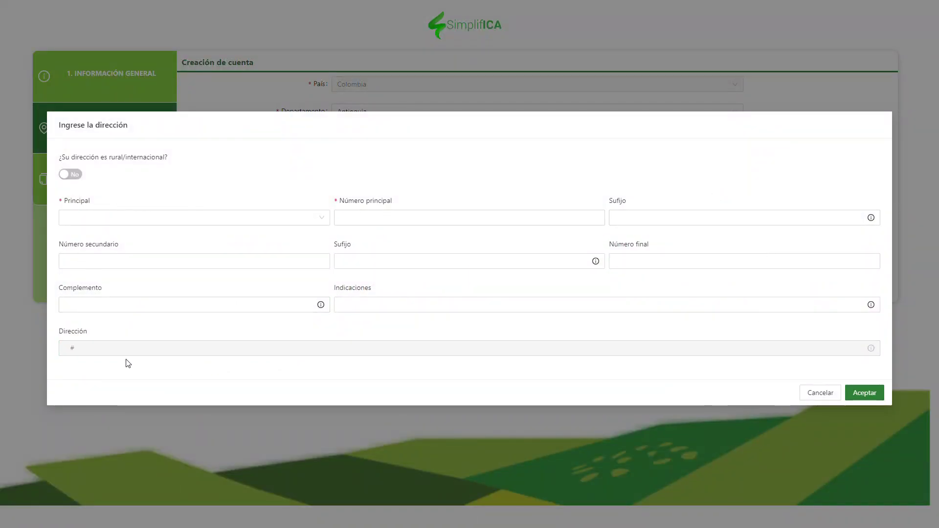
{"action": "left_click", "coordinate": [101, 219]}
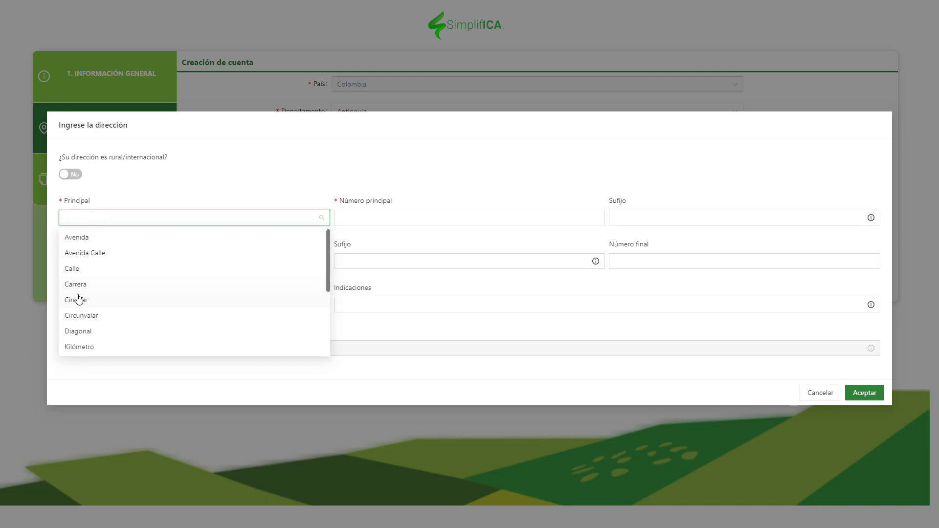
{"action": "left_click", "coordinate": [78, 284]}
{"action": "left_click", "coordinate": [362, 219]}
{"action": "type", "text": "12"}
{"action": "left_click", "coordinate": [73, 262]}
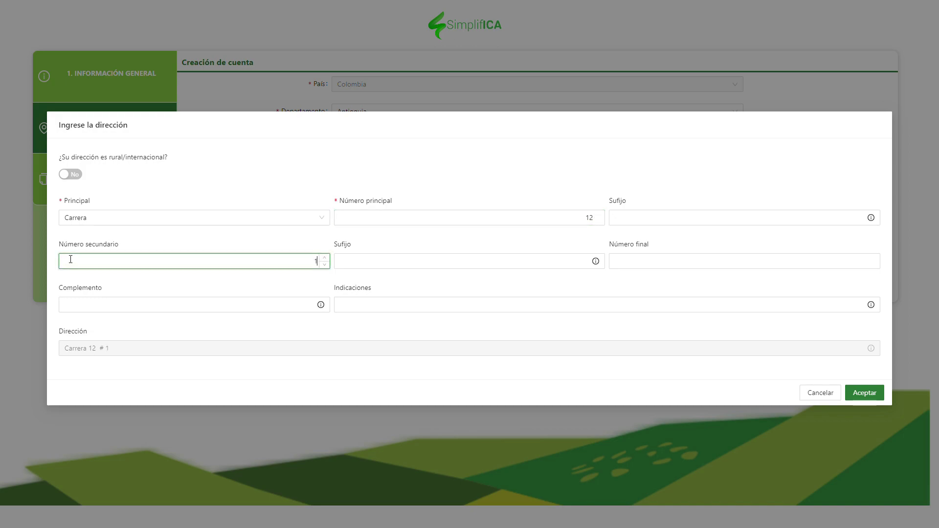
{"action": "left_click", "coordinate": [667, 262]}
{"action": "type", "text": "15"}
{"action": "left_click", "coordinate": [489, 340]}
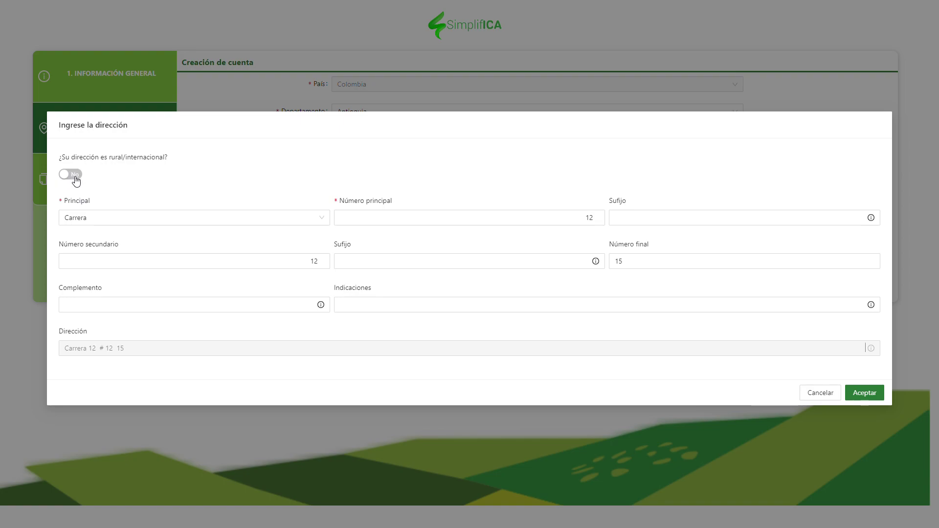
- Mark the address as rural/international, enter the rural address text and accept it
{"action": "left_click", "coordinate": [73, 176]}
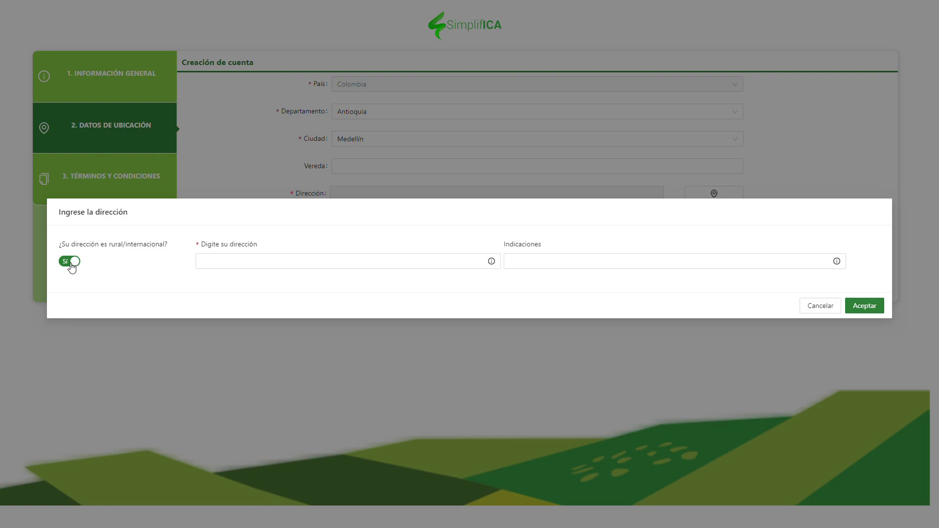
{"action": "left_click", "coordinate": [244, 263]}
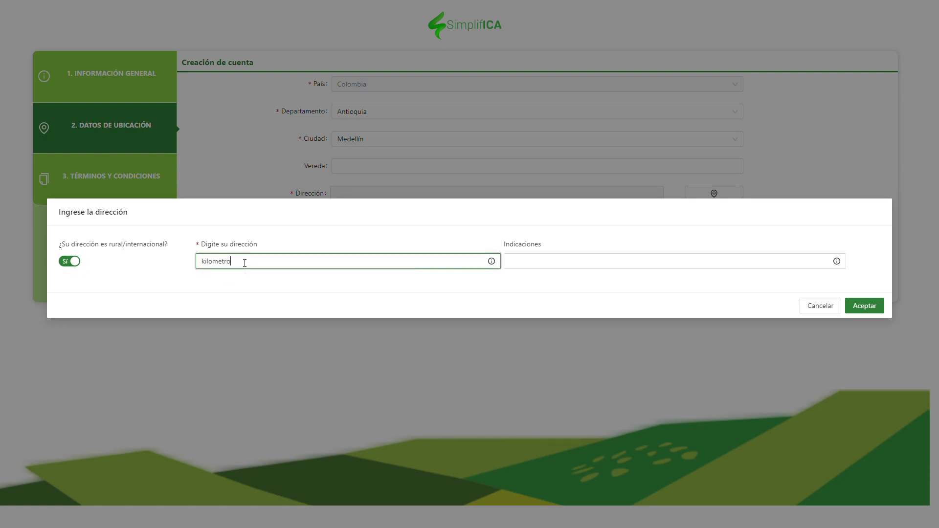
{"action": "left_click", "coordinate": [866, 307]}
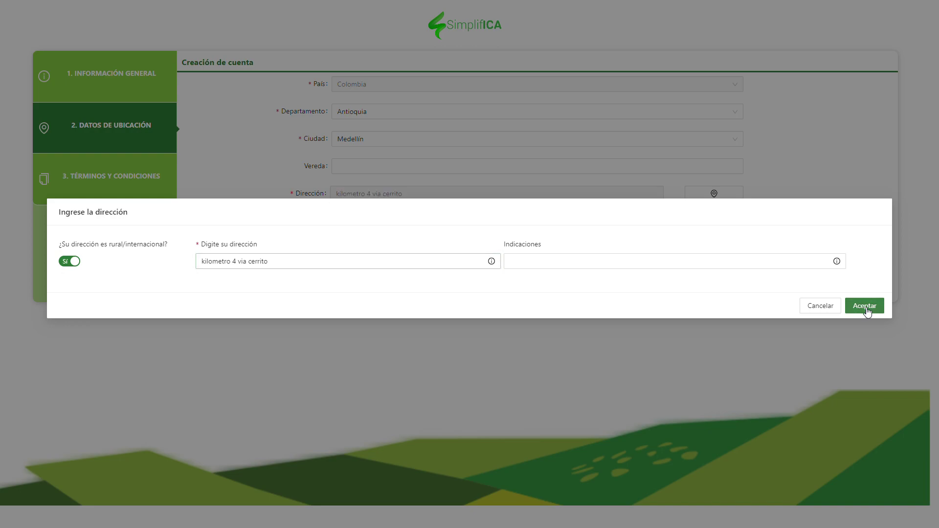
{"action": "left_click", "coordinate": [390, 244]}
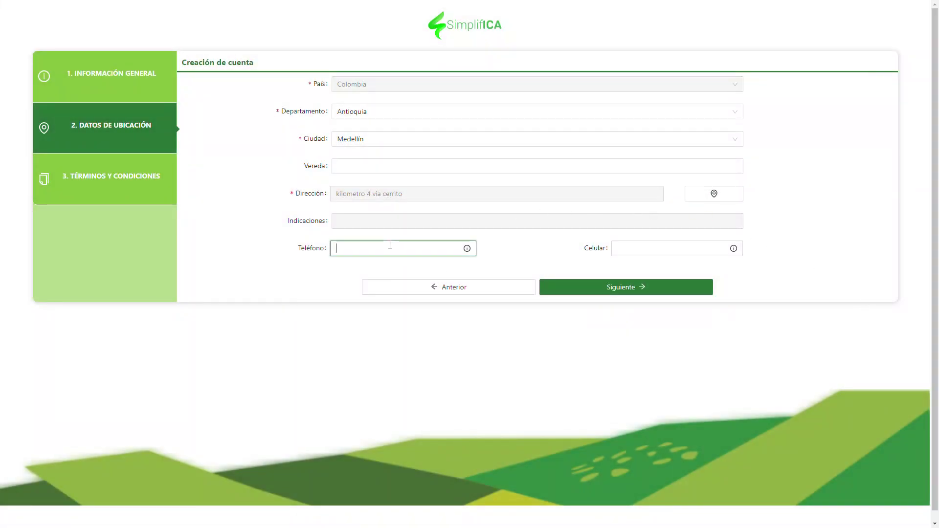
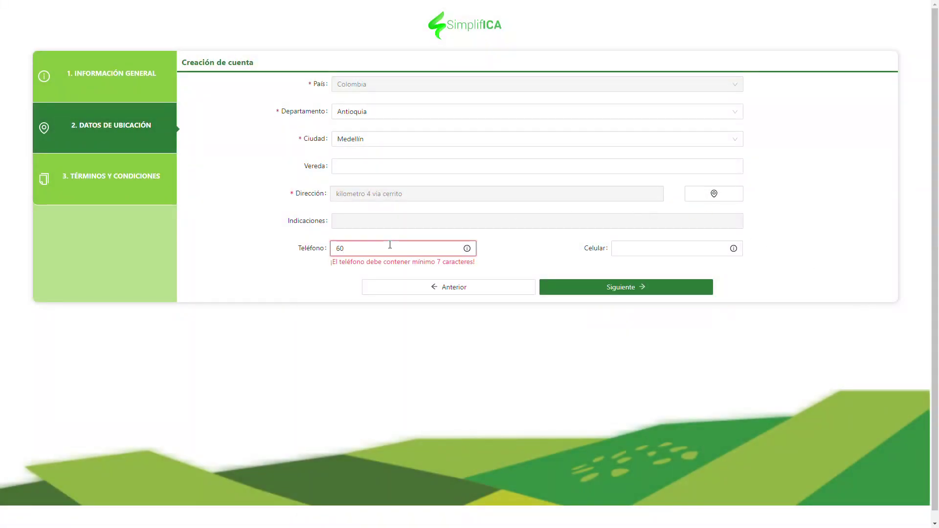
- Enter the contact phone number and continue to the Términos y condiciones step
{"action": "left_click", "coordinate": [601, 291]}
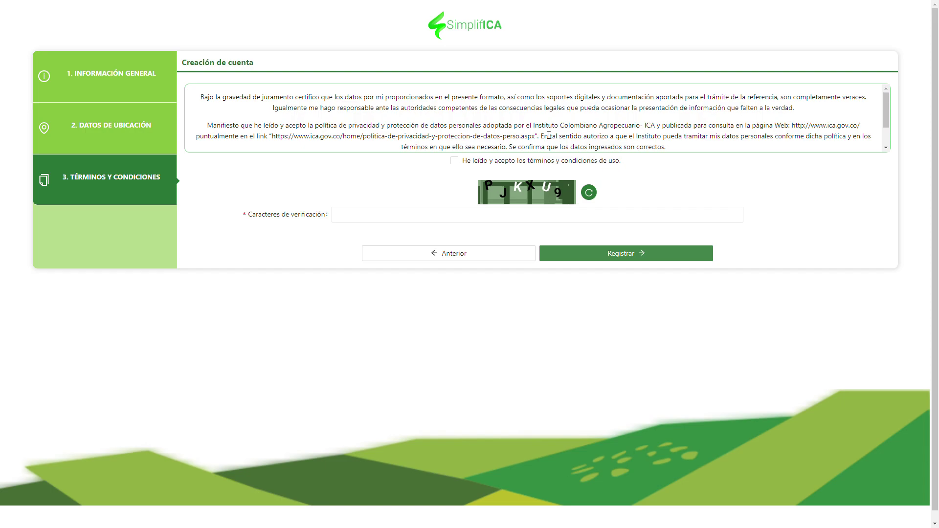
- Accept the terms, enter the verification characters and submit the registration
{"action": "left_click", "coordinate": [455, 161]}
{"action": "left_click", "coordinate": [400, 215]}
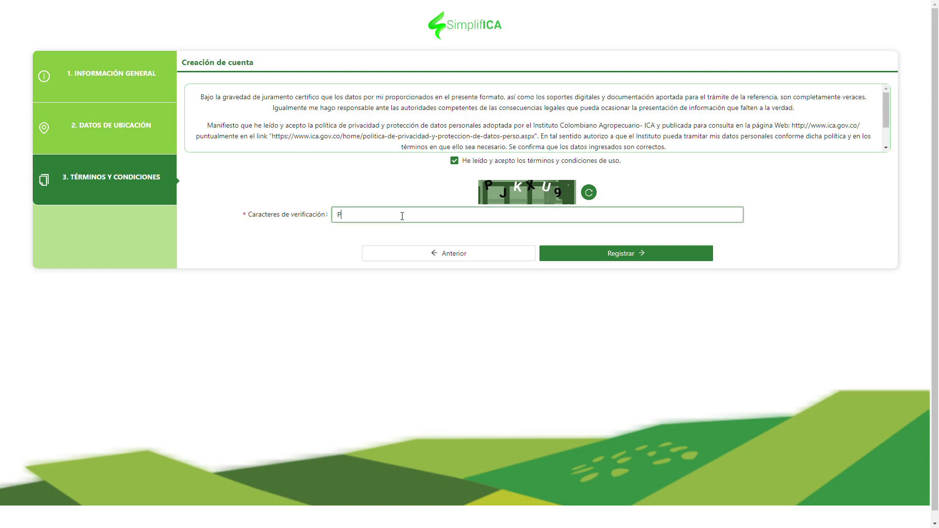
{"action": "type", "text": "PJKXU9"}
{"action": "scroll", "coordinate": [402, 216], "scroll_direction": "down", "scroll_amount": 1}
{"action": "left_click", "coordinate": [612, 254]}
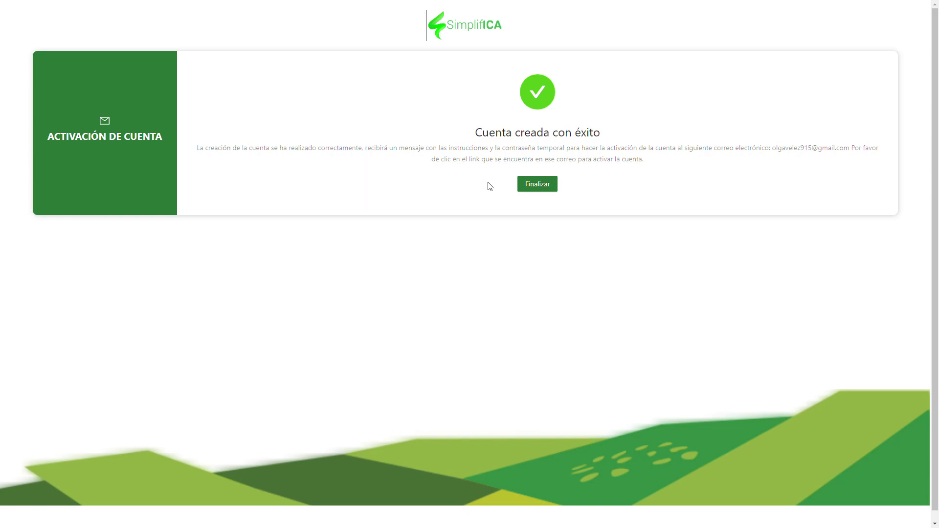
- Open the Bienvenido a SimplifICA email in Gmail and select the activation PIN
{"action": "key", "text": "alt+Tab"}
{"action": "key", "text": "alt+Tab"}
{"action": "key", "text": "alt+Tab"}
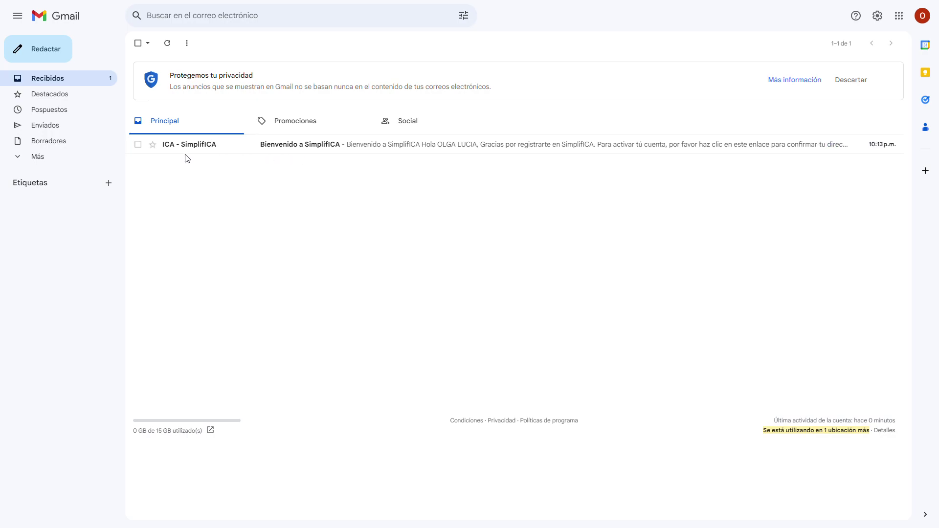
{"action": "left_click", "coordinate": [296, 147]}
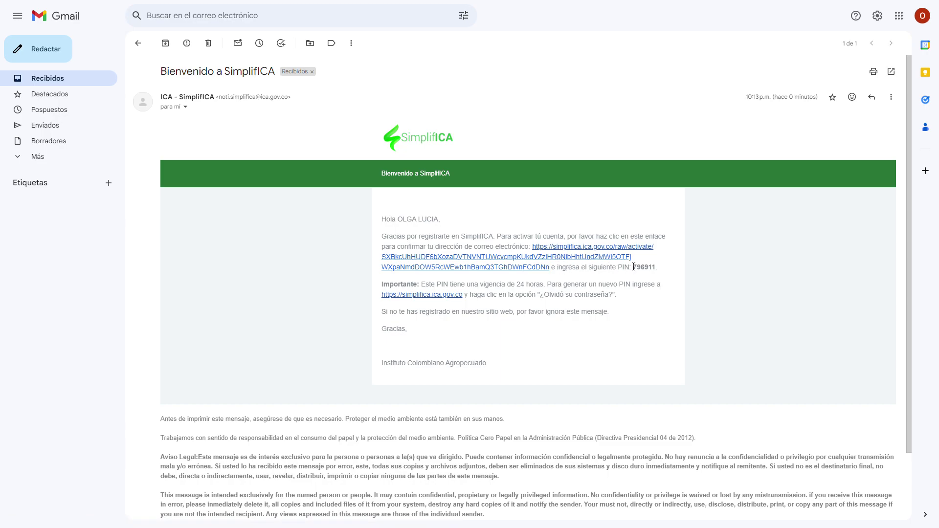
{"action": "left_click_drag", "start_coordinate": [634, 268], "coordinate": [656, 267]}
{"action": "key", "text": "ctrl+c"}
- Follow the activation link and paste the emailed PIN into the Pin field
{"action": "left_click", "coordinate": [503, 268]}
{"action": "left_click", "coordinate": [342, 79]}
{"action": "key", "text": "ctrl+v"}
- Enter the new account password in the Contraseña field
{"action": "left_click", "coordinate": [339, 110]}
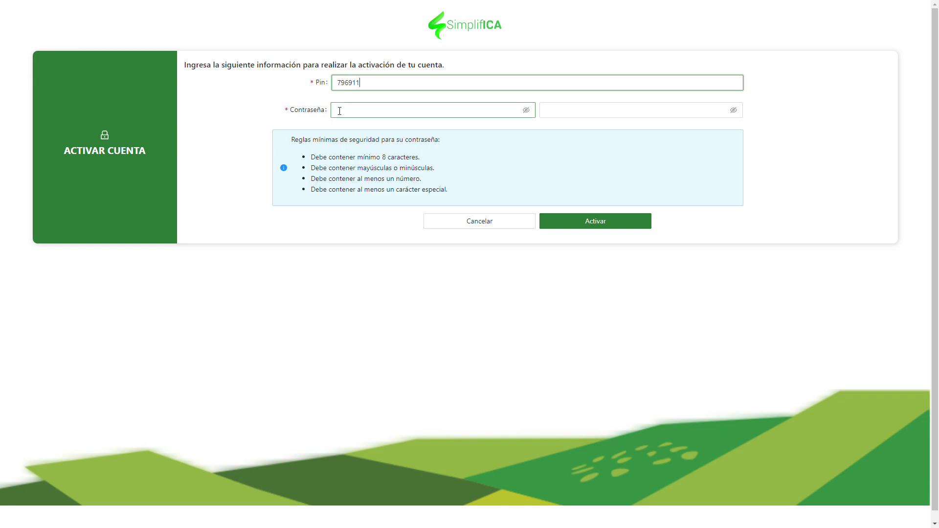
{"action": "left_click", "coordinate": [562, 110]}
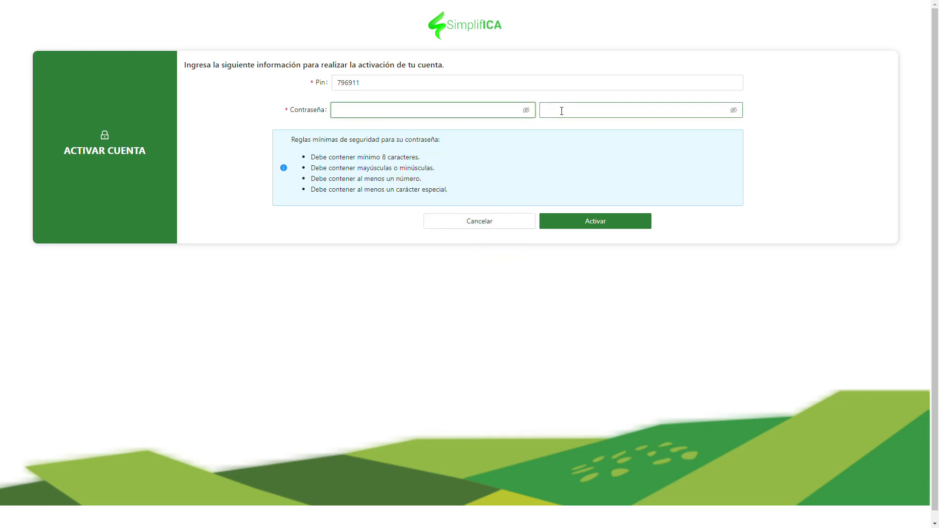
{"action": "left_click", "coordinate": [405, 110]}
{"action": "type", "text": "••••••••"}
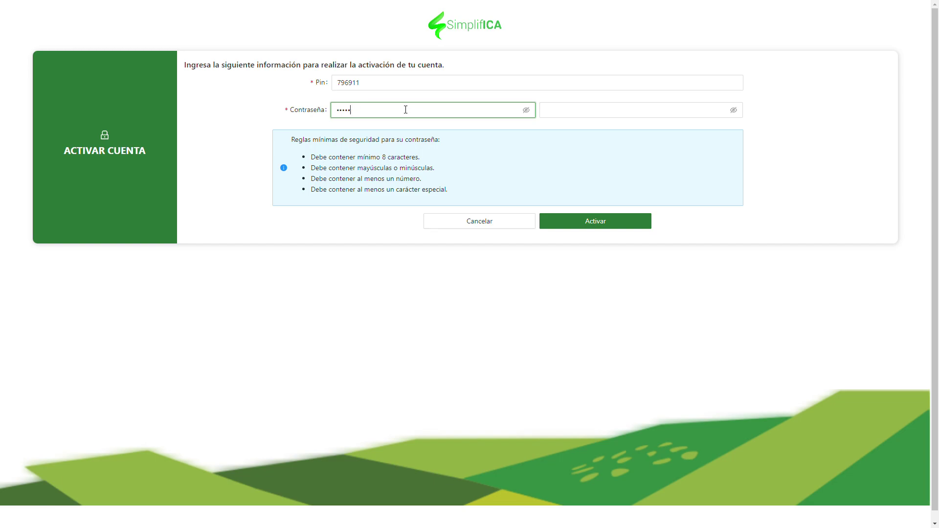
{"action": "key", "text": "BackSpace"}
{"action": "key", "text": "BackSpace"}
{"action": "key", "text": "BackSpace"}
{"action": "key", "text": "BackSpace"}
{"action": "key", "text": "BackSpace"}
{"action": "key", "text": "BackSpace"}
{"action": "key", "text": "Escape"}
{"action": "type", "text": "•••••••"}
{"action": "key", "text": "BackSpace"}
{"action": "key", "text": "BackSpace"}
{"action": "key", "text": "BackSpace"}
{"action": "key", "text": "BackSpace"}
{"action": "key", "text": "BackSpace"}
{"action": "key", "text": "BackSpace"}
{"action": "key", "text": "Escape"}
- Confirm the new password with a matching entry and activate the account
{"action": "type", "text": "•••••••••••••"}
{"action": "left_click", "coordinate": [588, 110]}
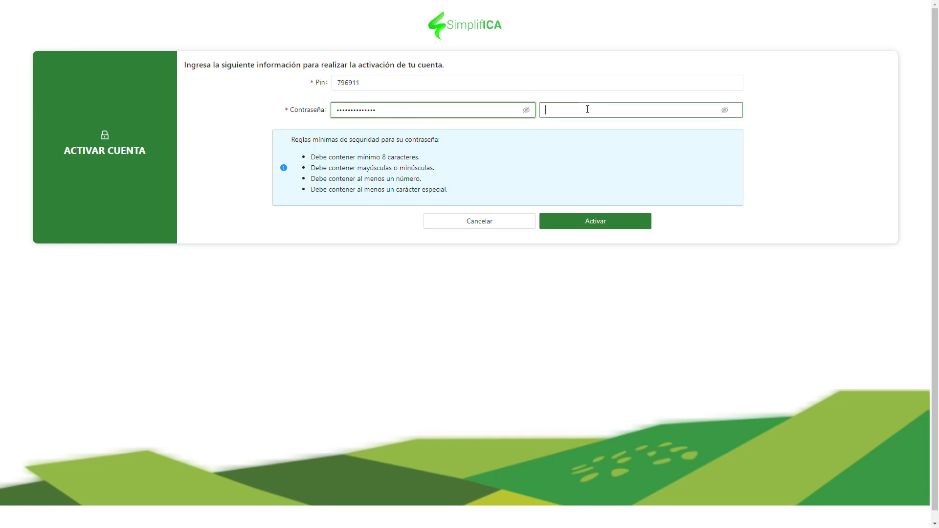
{"action": "type", "text": "•••••"}
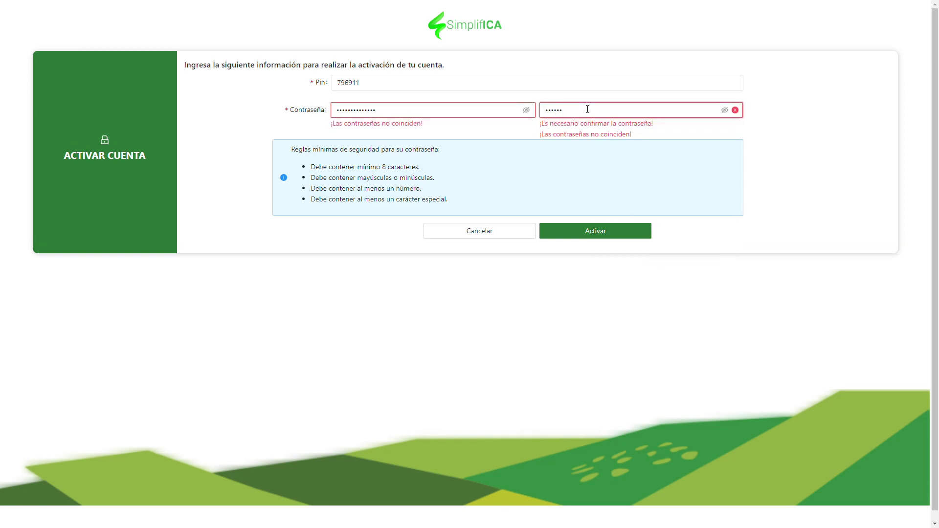
{"action": "key", "text": "BackSpace"}
{"action": "key", "text": "BackSpace"}
{"action": "key", "text": "BackSpace"}
{"action": "key", "text": "BackSpace"}
{"action": "key", "text": "BackSpace"}
{"action": "key", "text": "BackSpace"}
{"action": "type", "text": "••••••••••••••"}
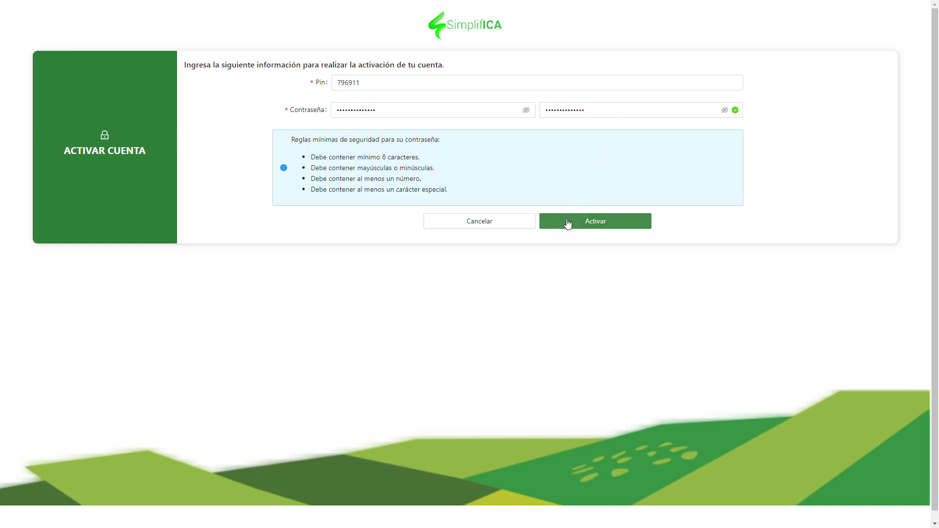
{"action": "left_click", "coordinate": [596, 227]}
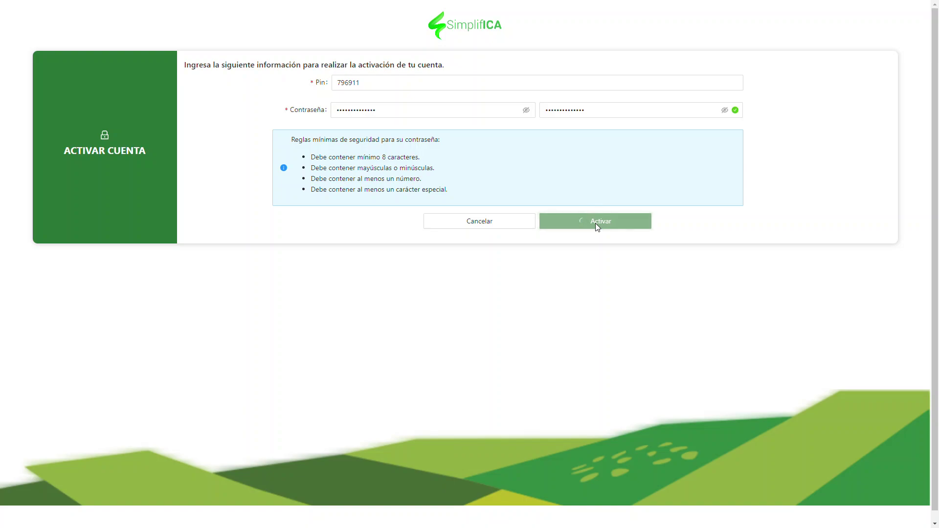